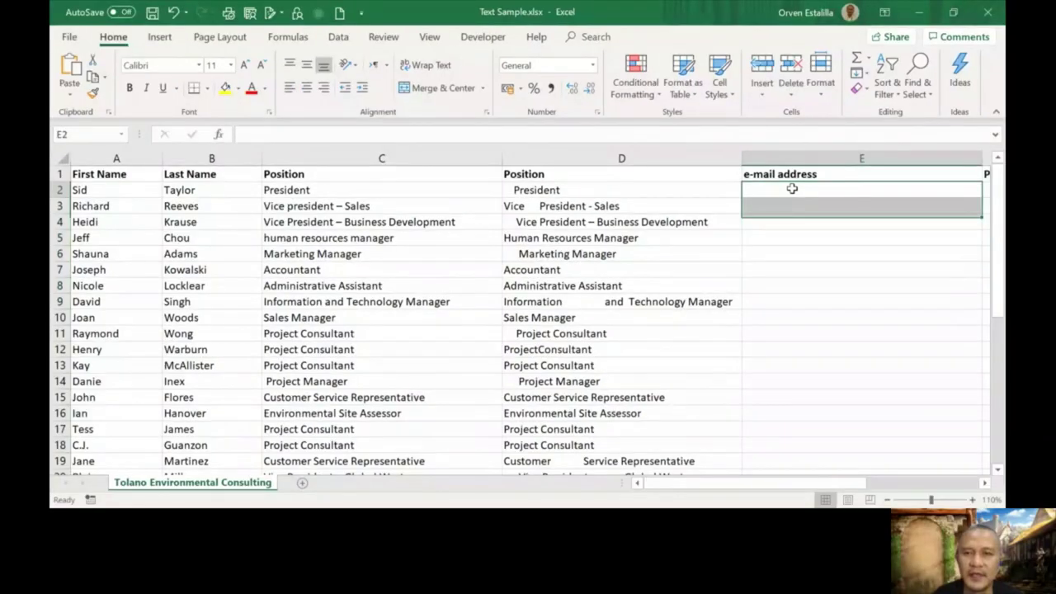
Step: Point out the first name in A2 and the last name in B2 that E2 will join
left_click(792, 189)
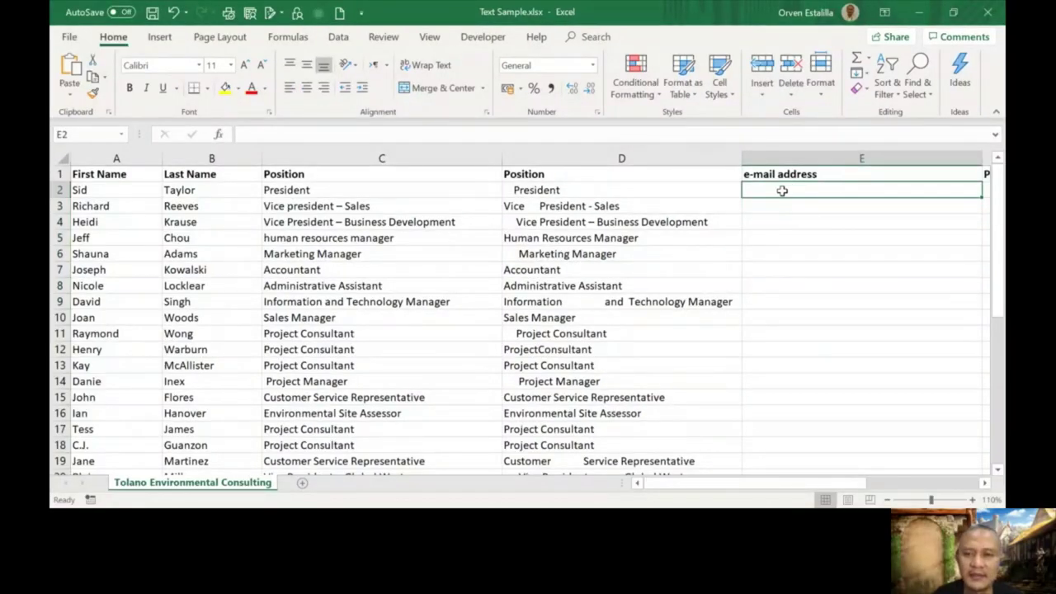
left_click(116, 189)
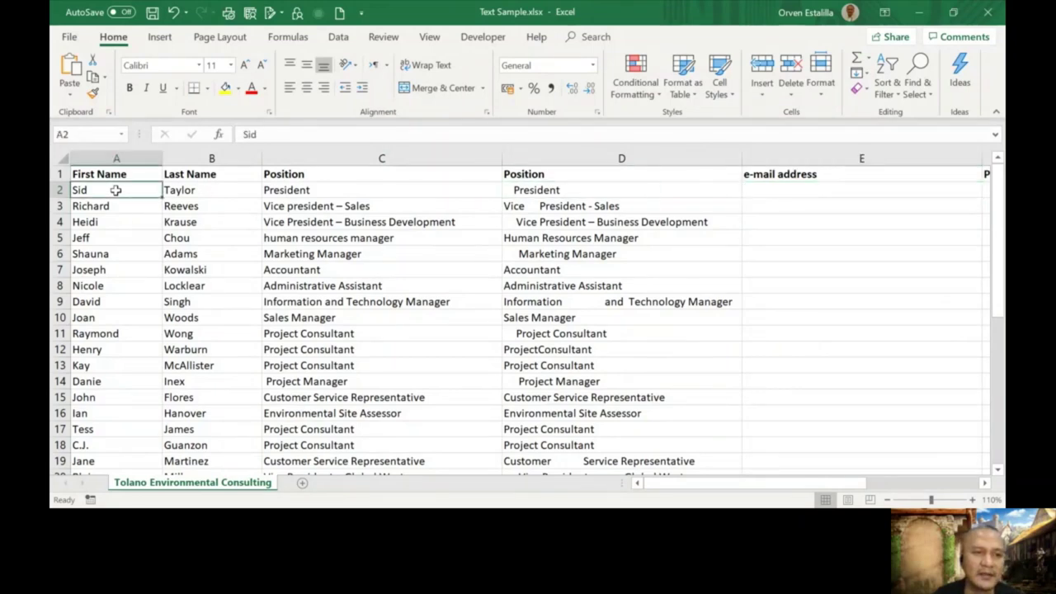
left_click(183, 197)
left_click(137, 193)
left_click(188, 192)
left_click(137, 190)
left_click(192, 191)
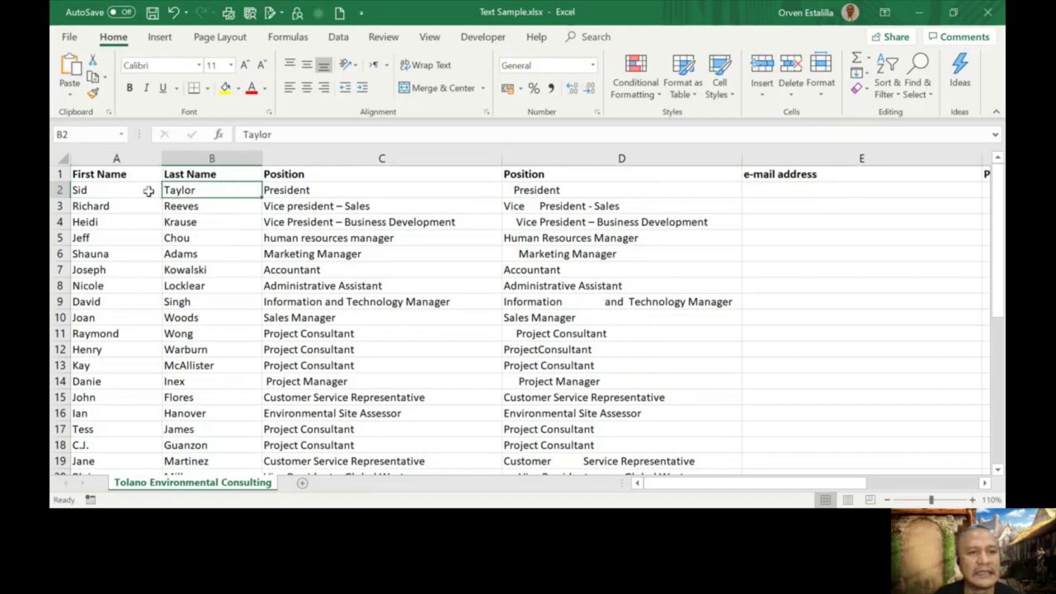
left_click(138, 191)
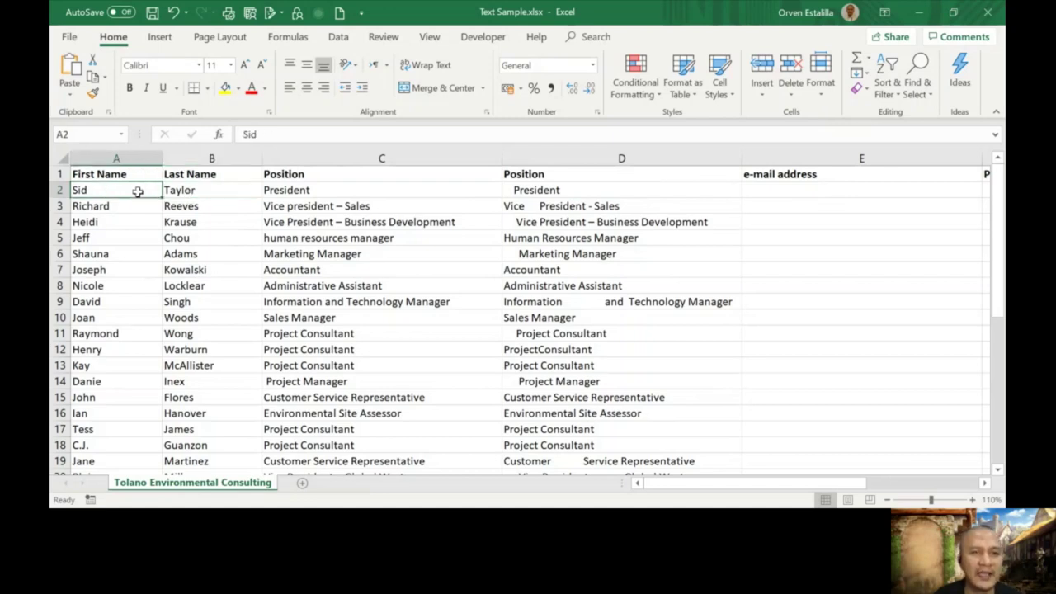
left_click(194, 190)
left_click(137, 191)
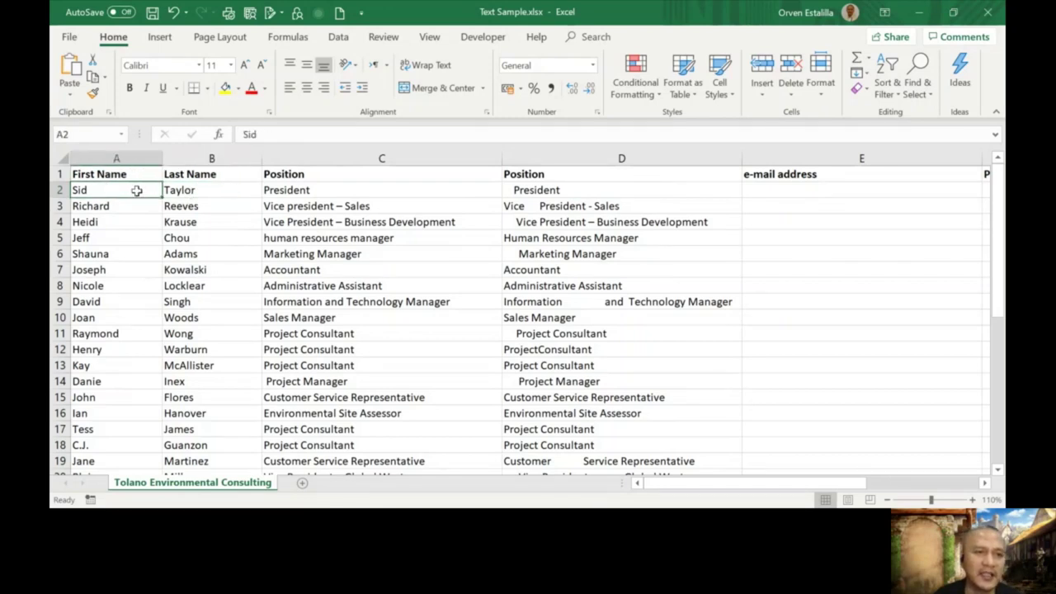
left_click(180, 191)
left_click(770, 187)
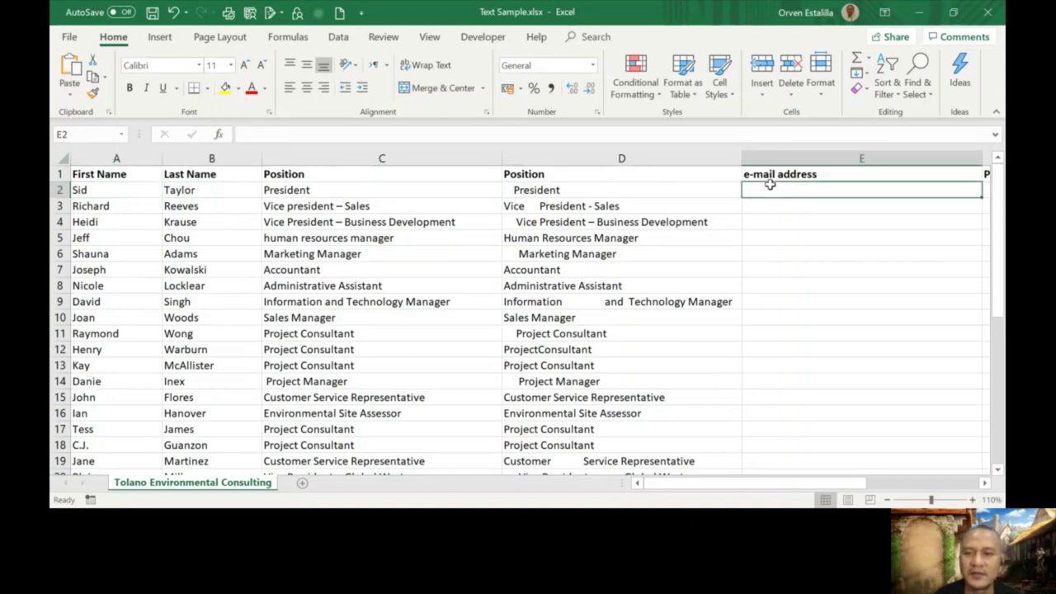
double_click(770, 185)
type("=")
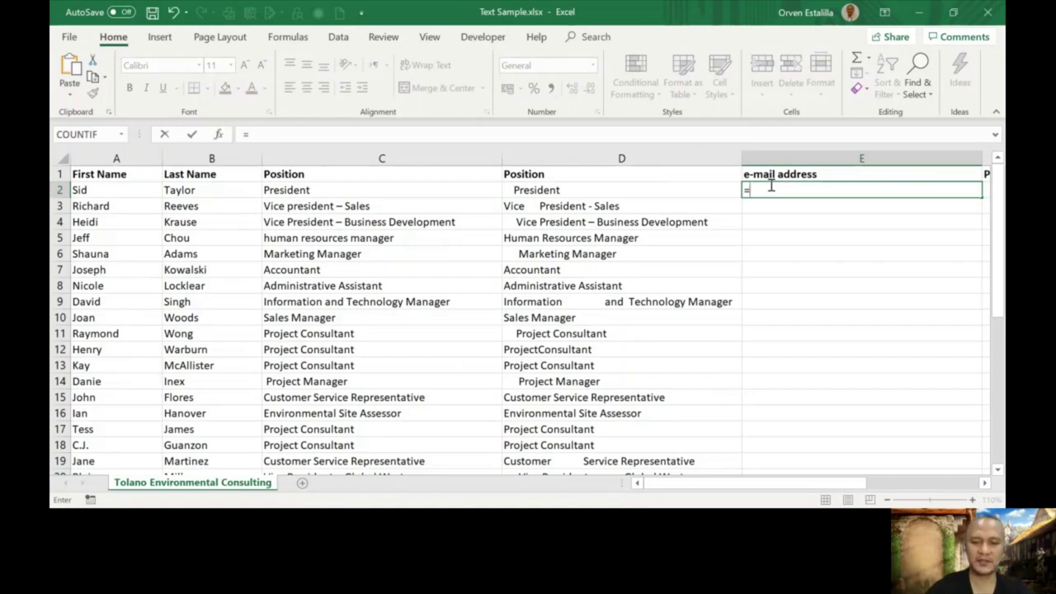
type("concatenate(")
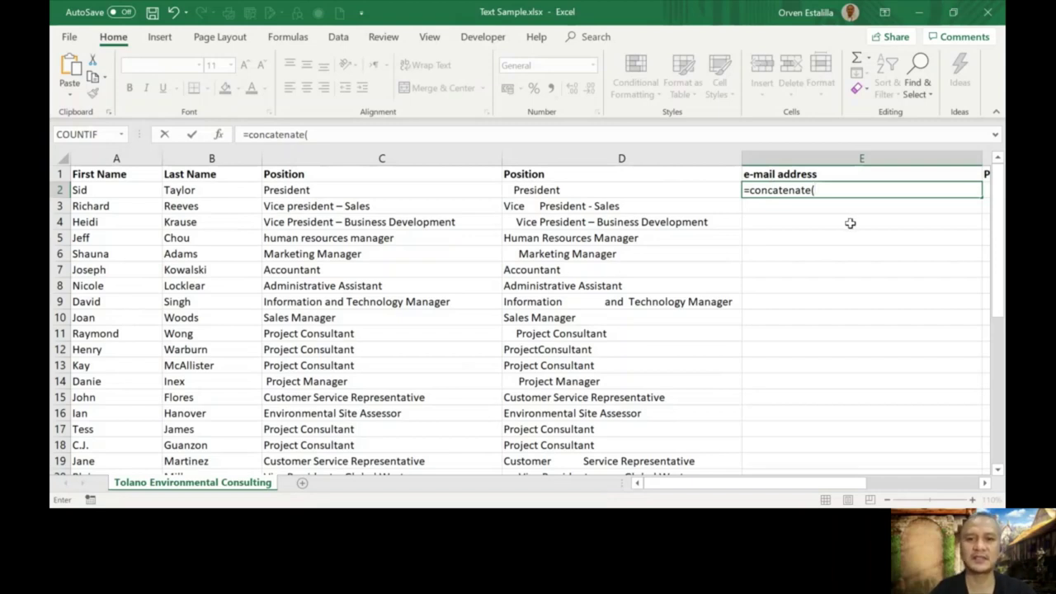
left_click(138, 189)
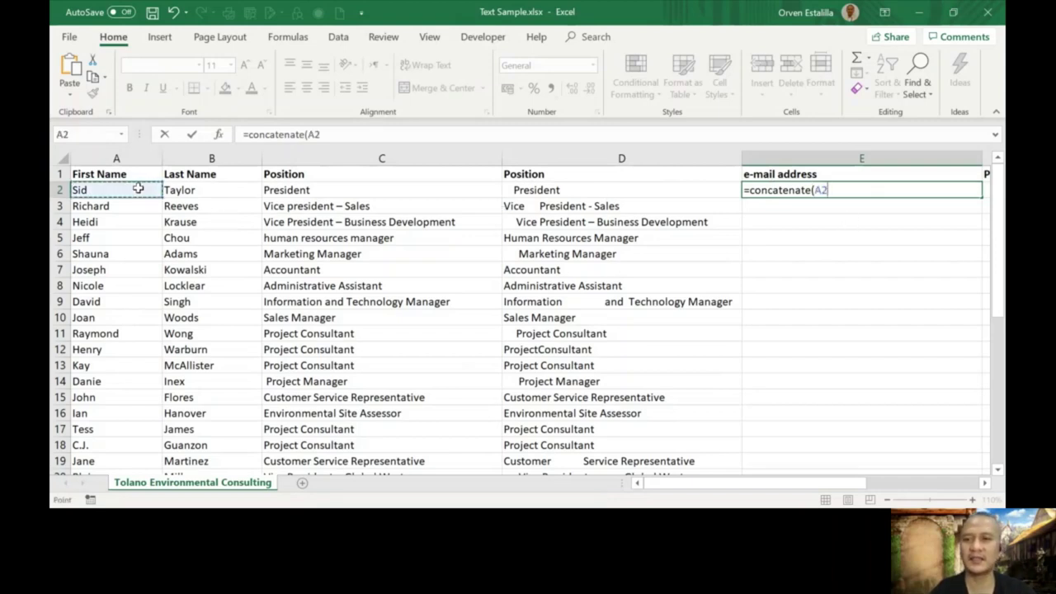
type(",")
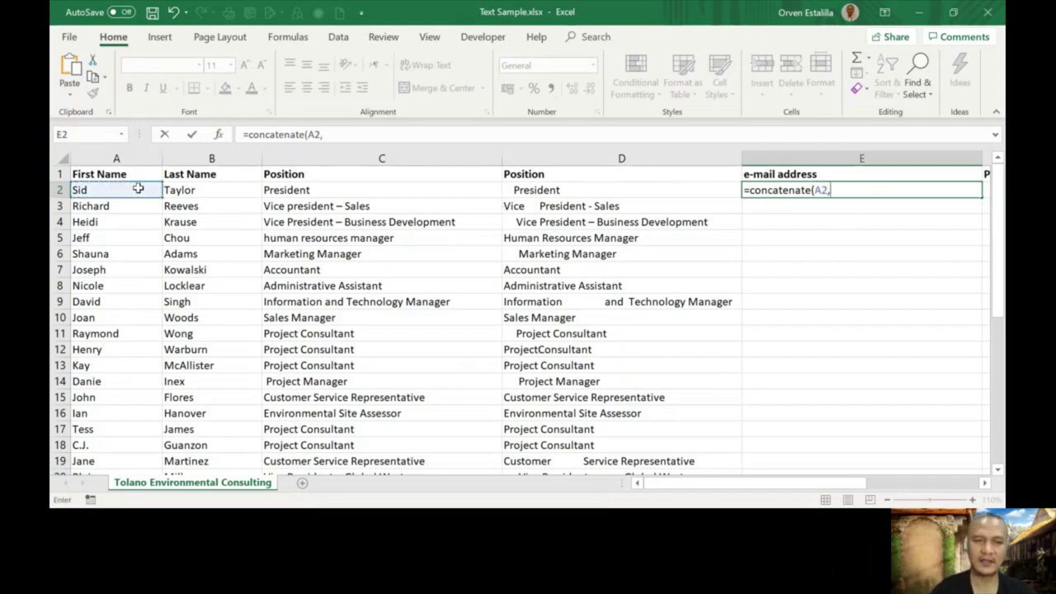
left_click(199, 191)
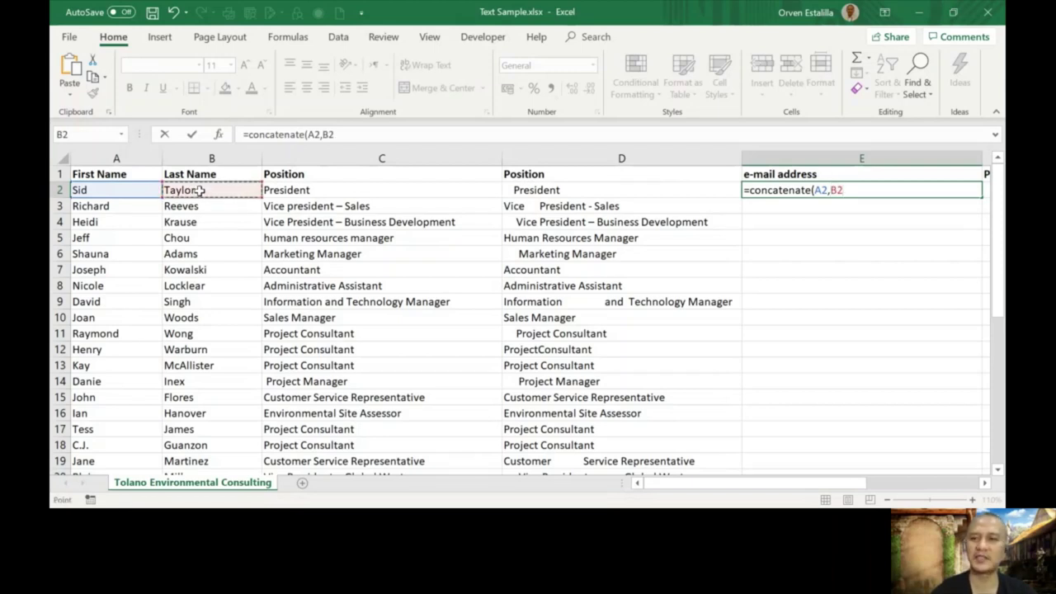
type(")")
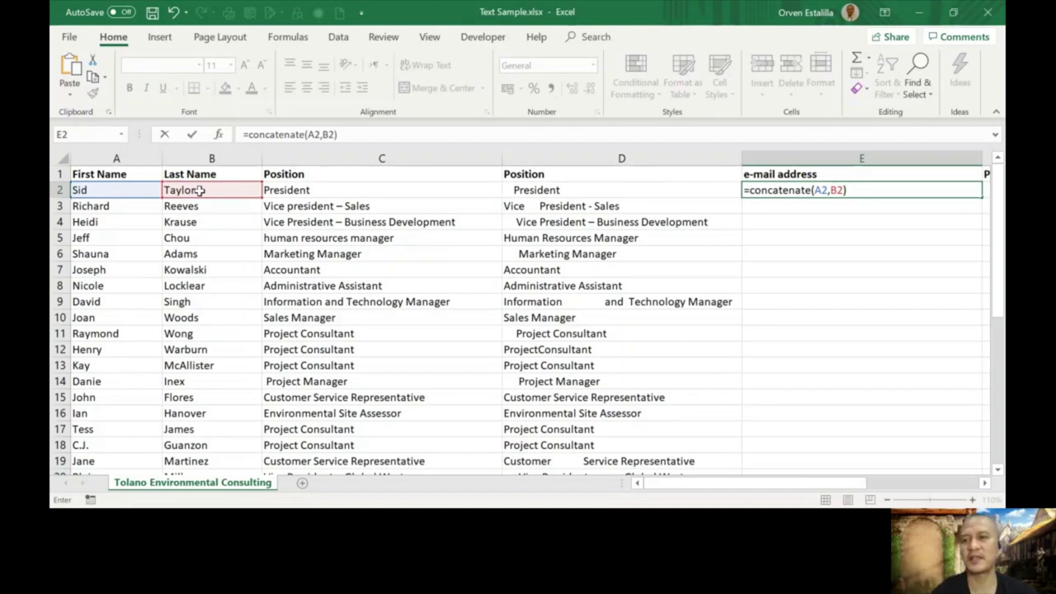
key("Return")
left_click(764, 191)
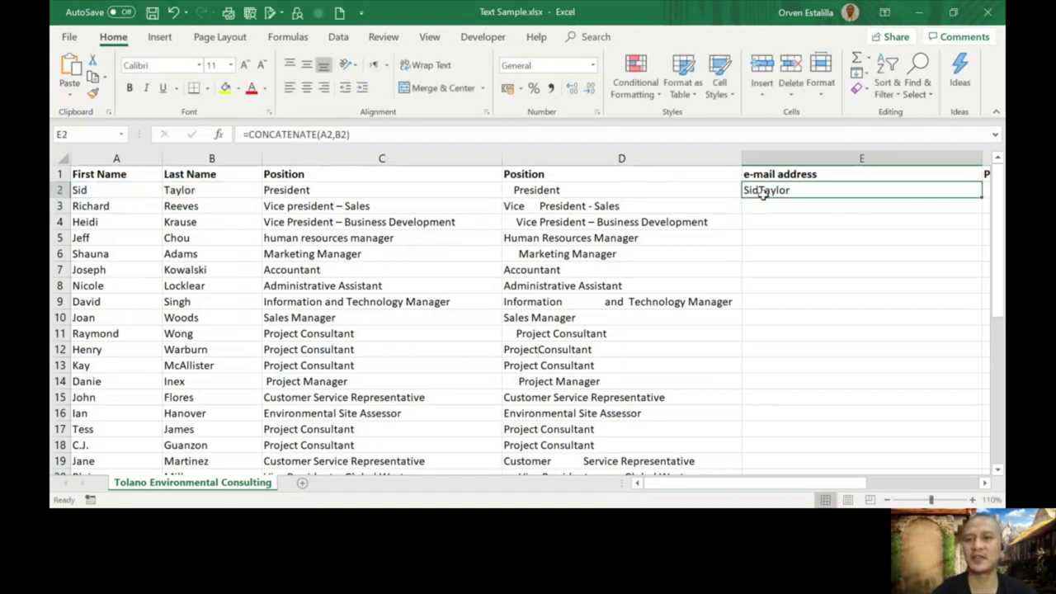
Step: Add a " " space argument to E2's formula, making =CONCATENATE(A2," ",B2)
double_click(759, 190)
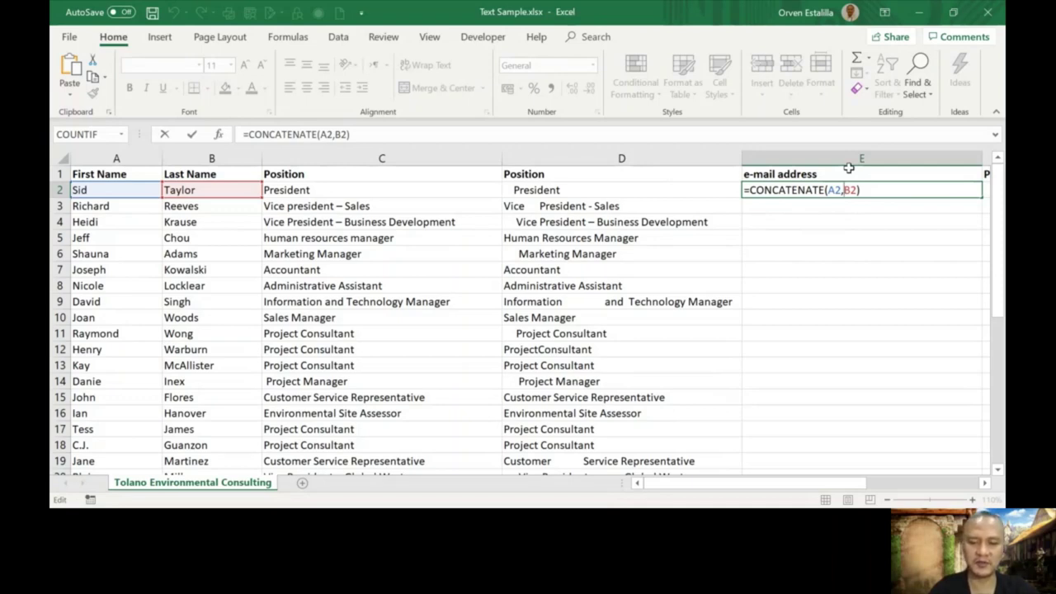
type("\"")
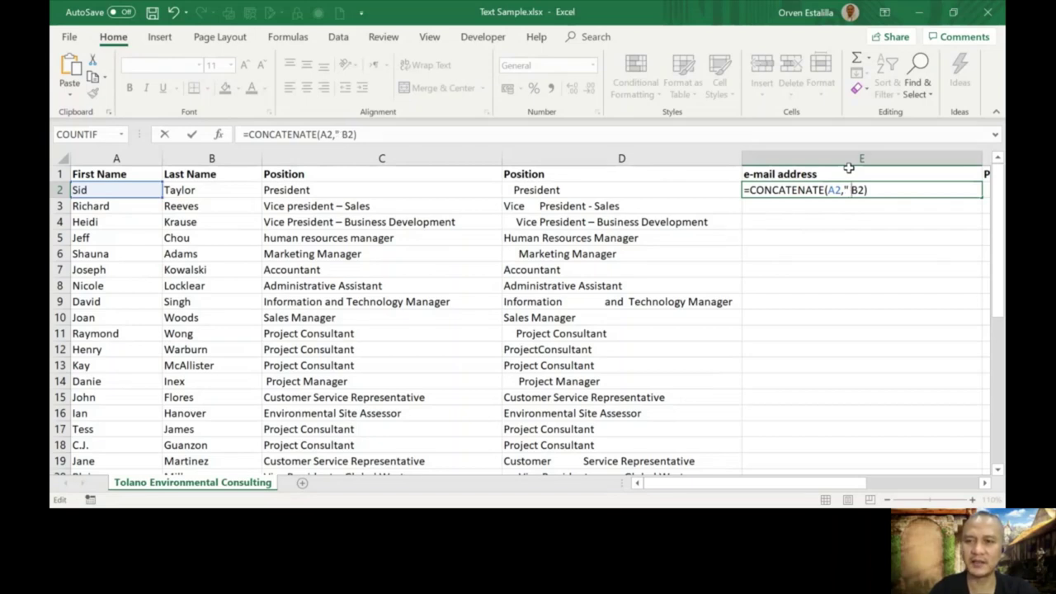
type(" \"")
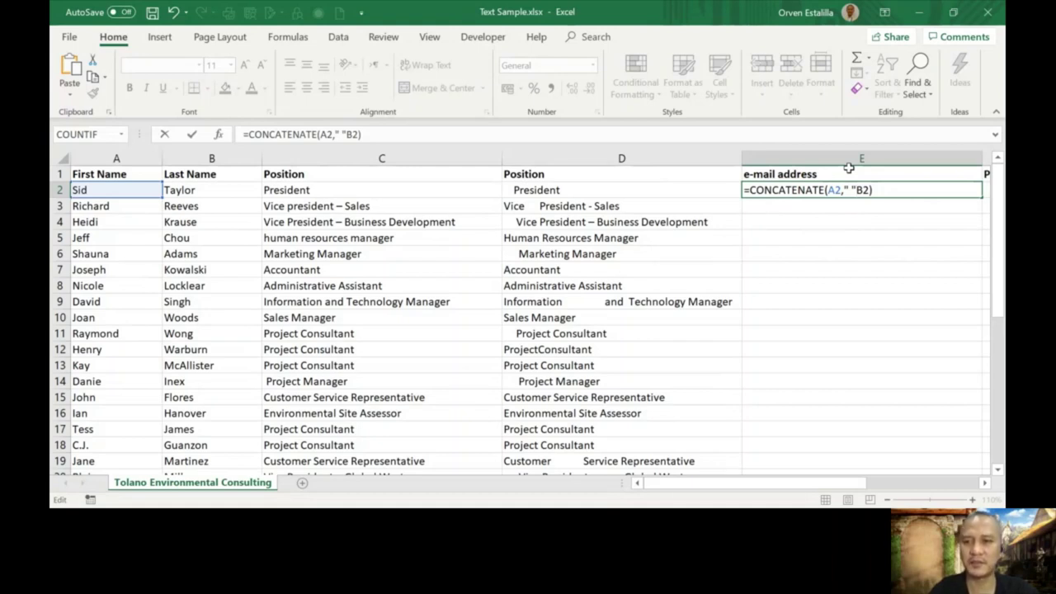
type(",")
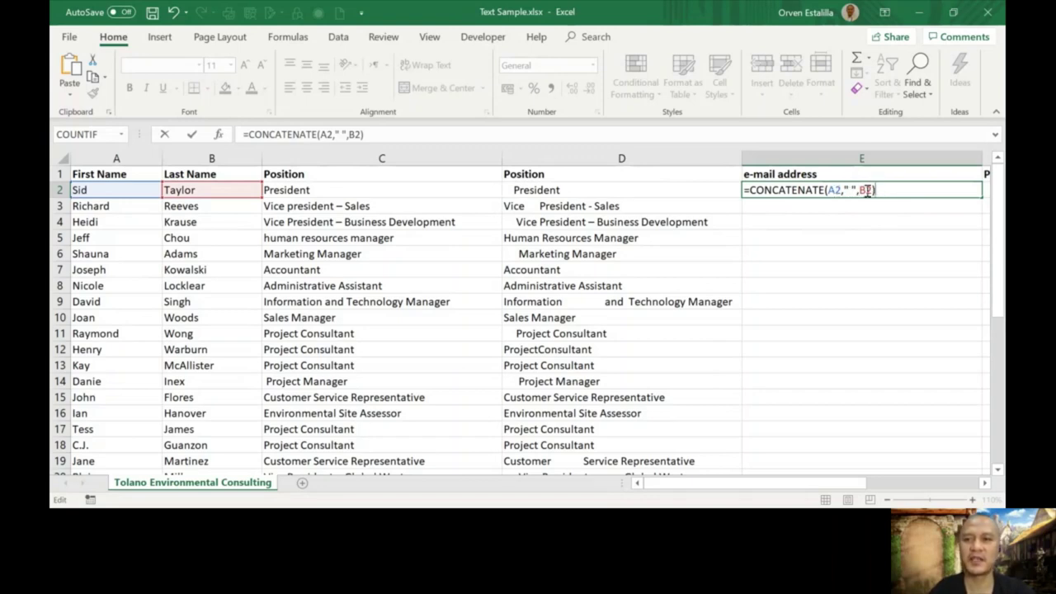
key("Return")
left_click(862, 191)
Step: Copy E2's CONCATENATE formula down through E10 and select E2:E10
left_click_drag(981, 197, 972, 327)
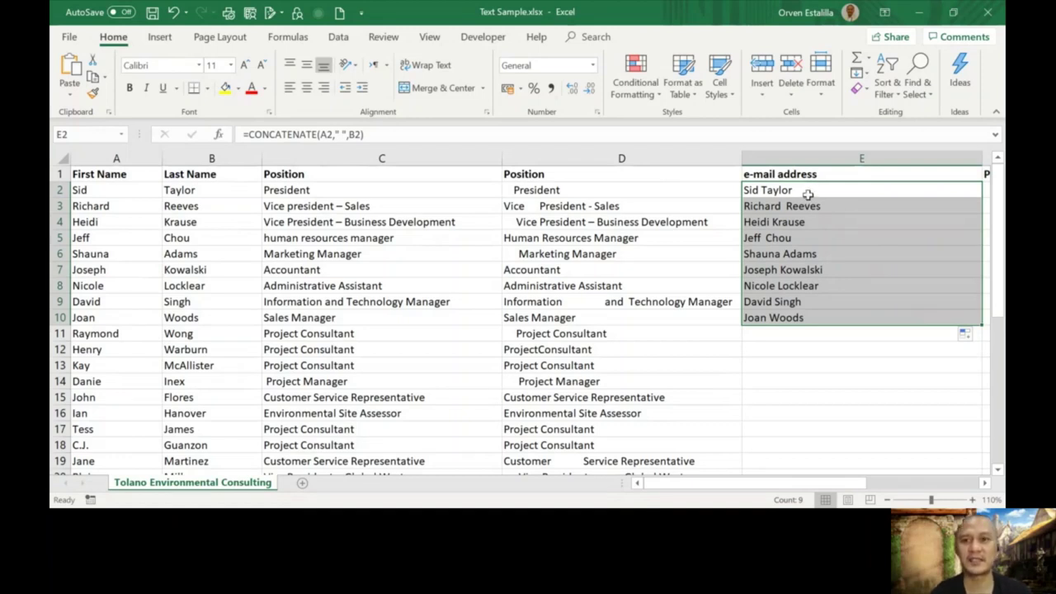
left_click_drag(808, 194, 804, 318)
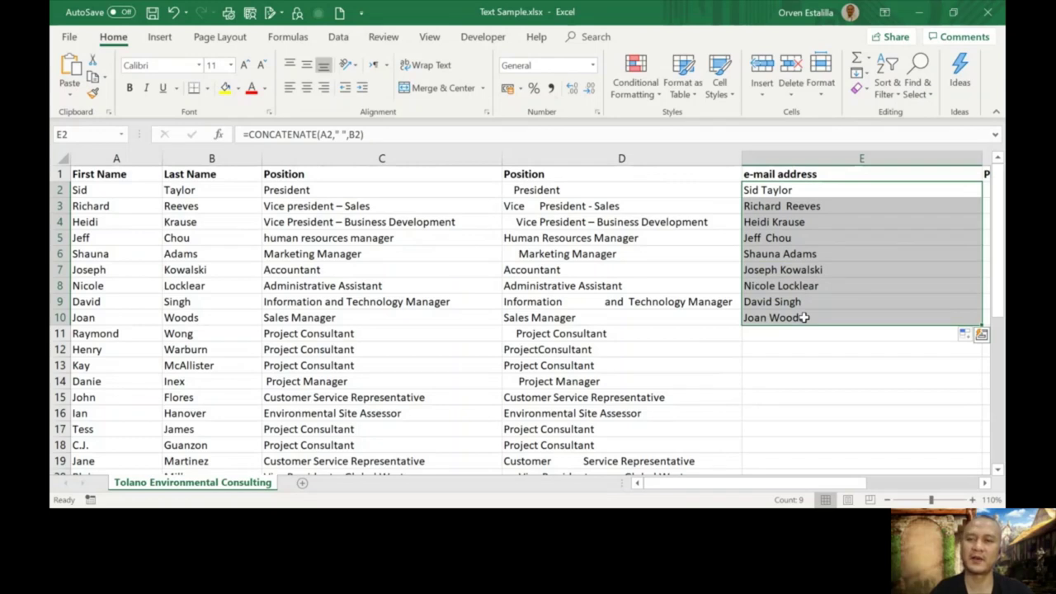
left_click(804, 190)
double_click(805, 190)
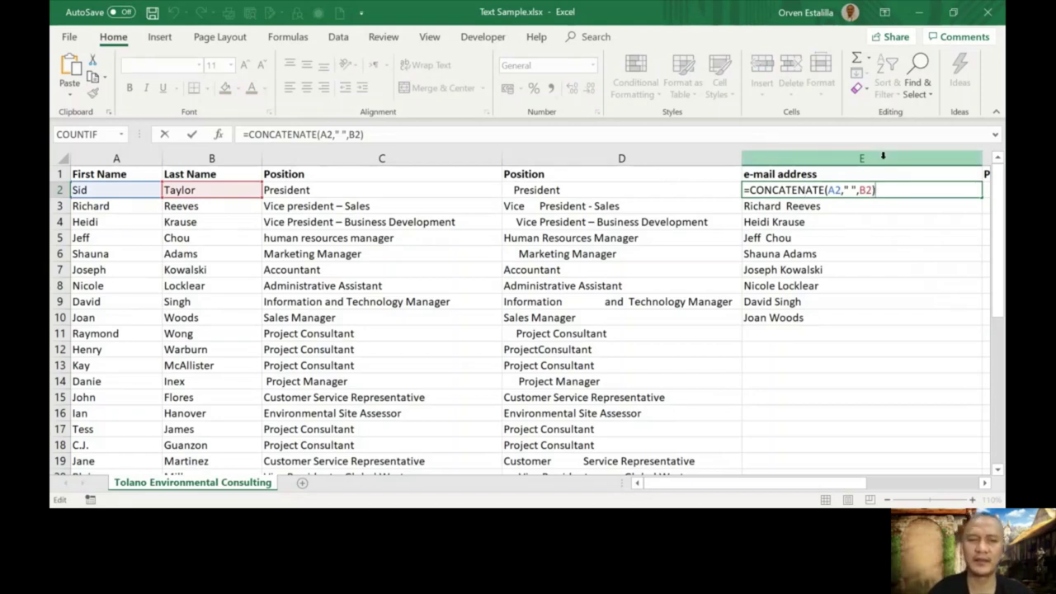
key("BackSpace")
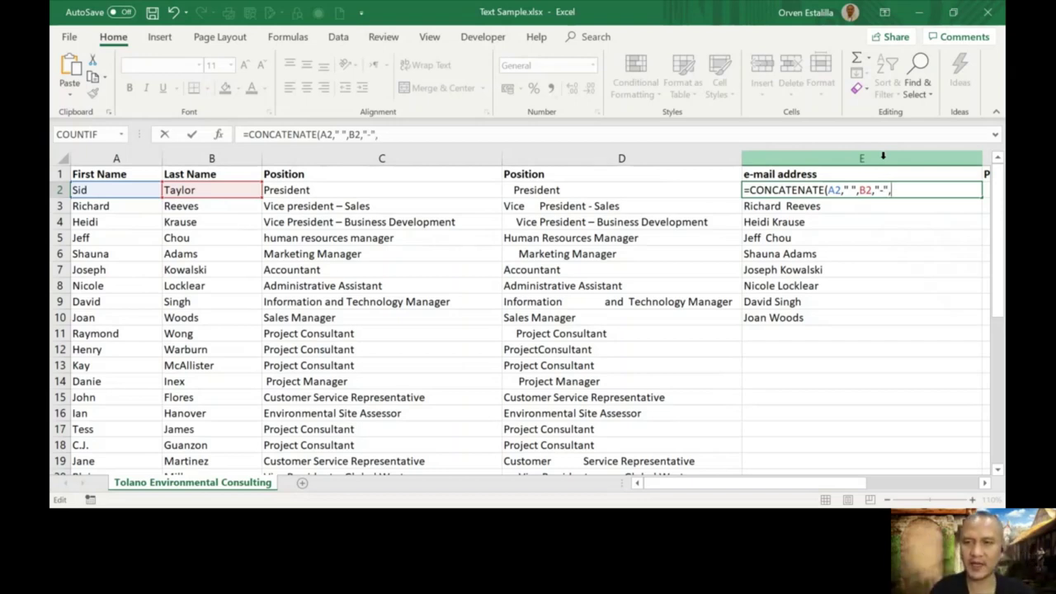
left_click(320, 190)
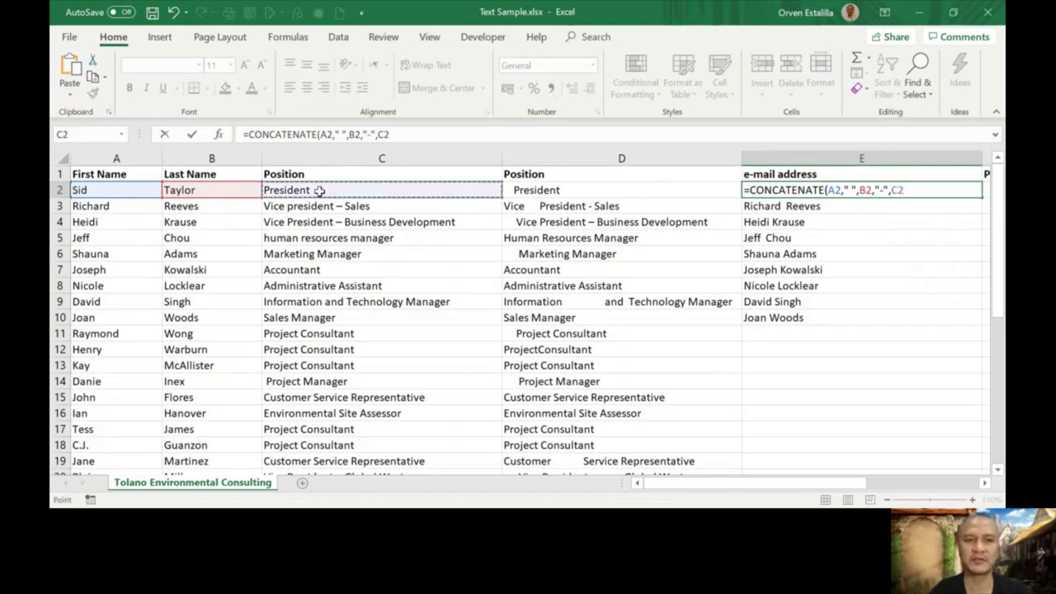
type(")")
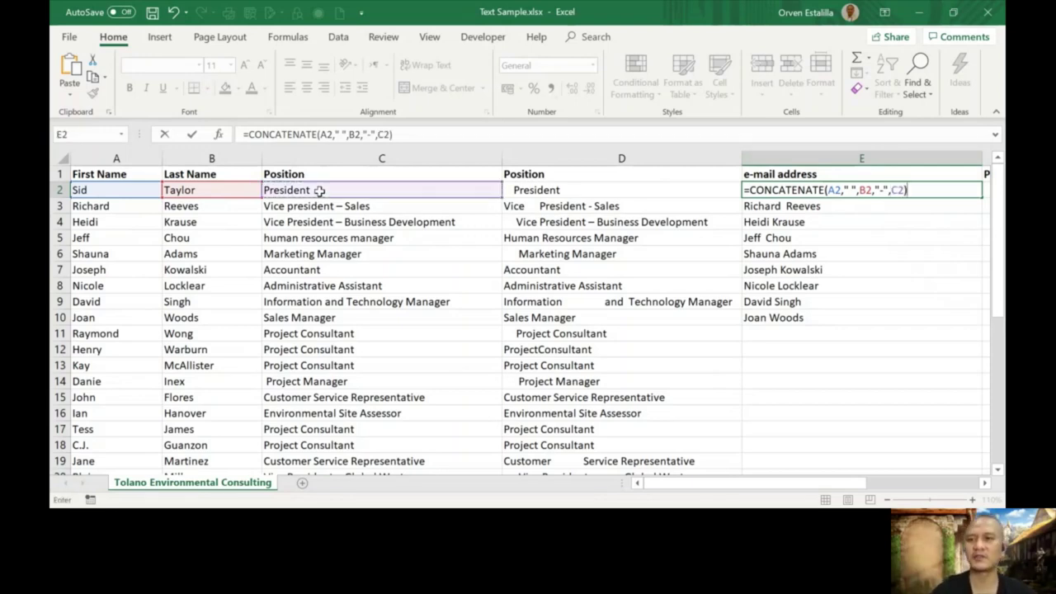
key("Return")
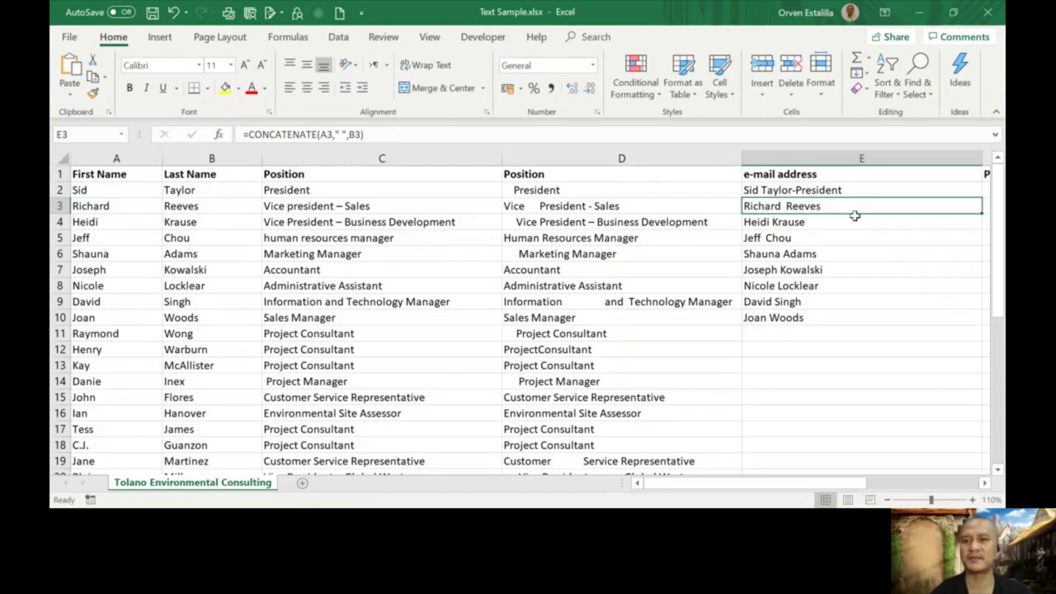
Step: Fill the name-position formula down to E10, compare E2 and E3, then clear E2:E10
left_click(849, 190)
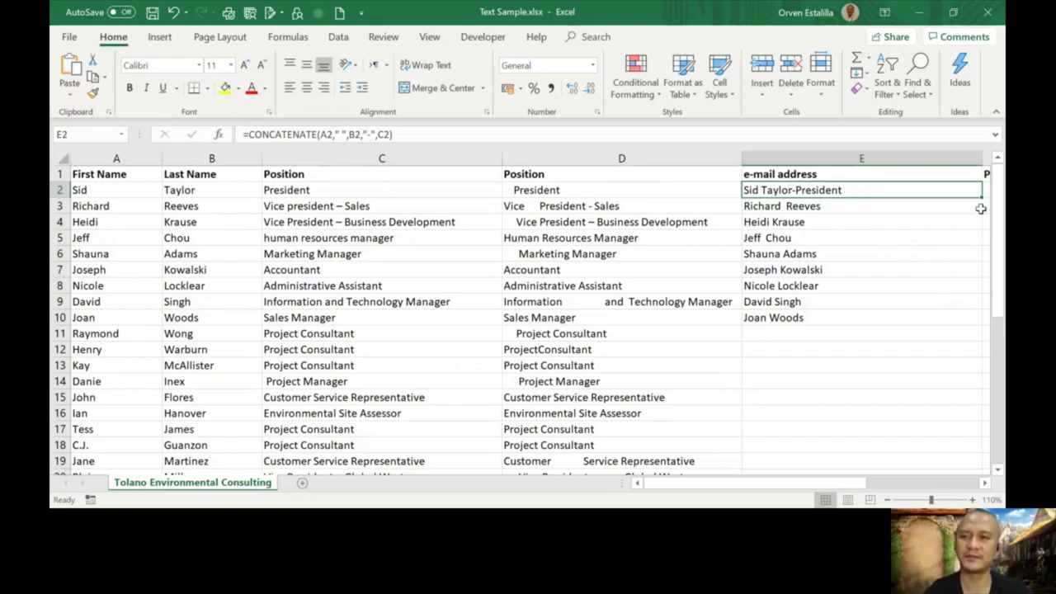
left_click_drag(984, 197, 984, 325)
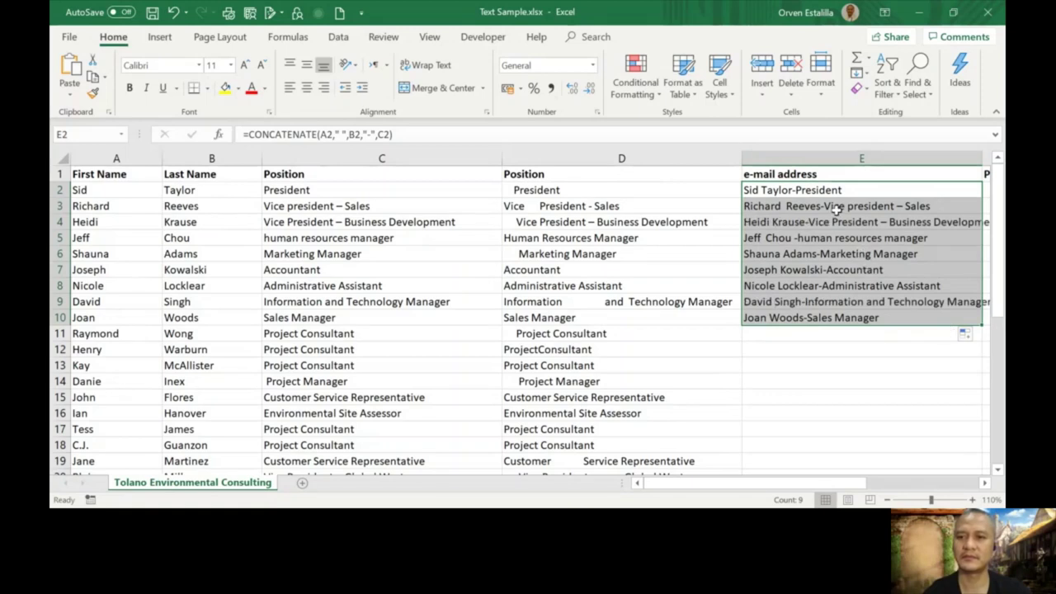
left_click(836, 203)
left_click(836, 191)
left_click(836, 204)
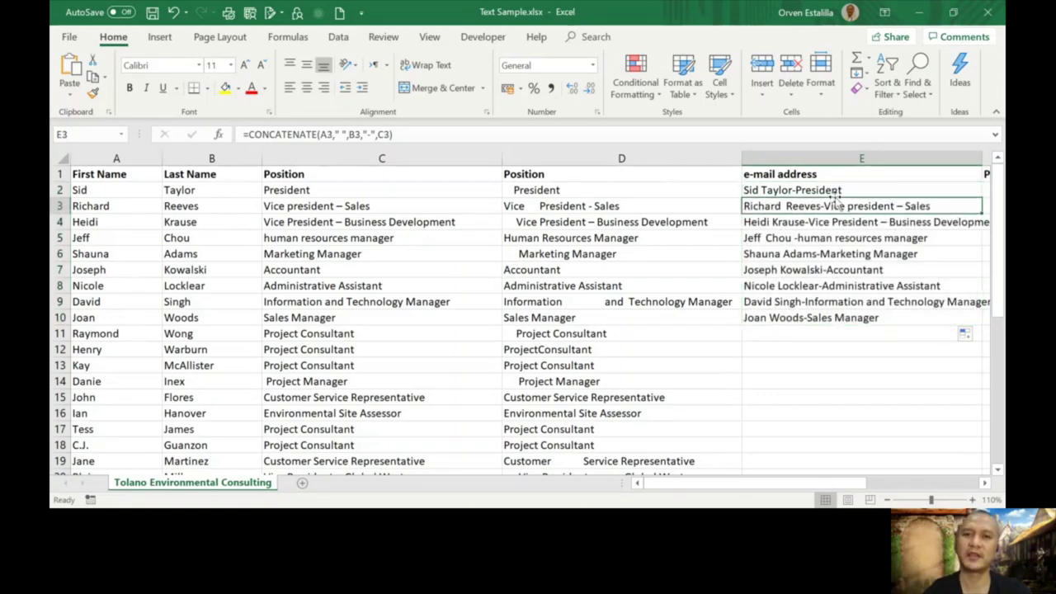
left_click_drag(836, 190, 838, 318)
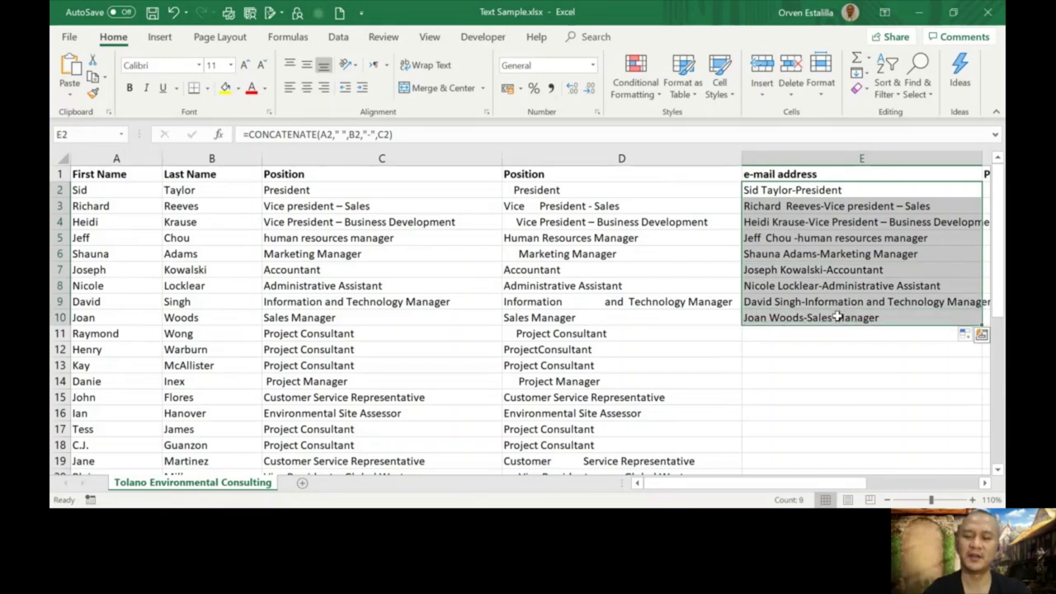
key("Delete")
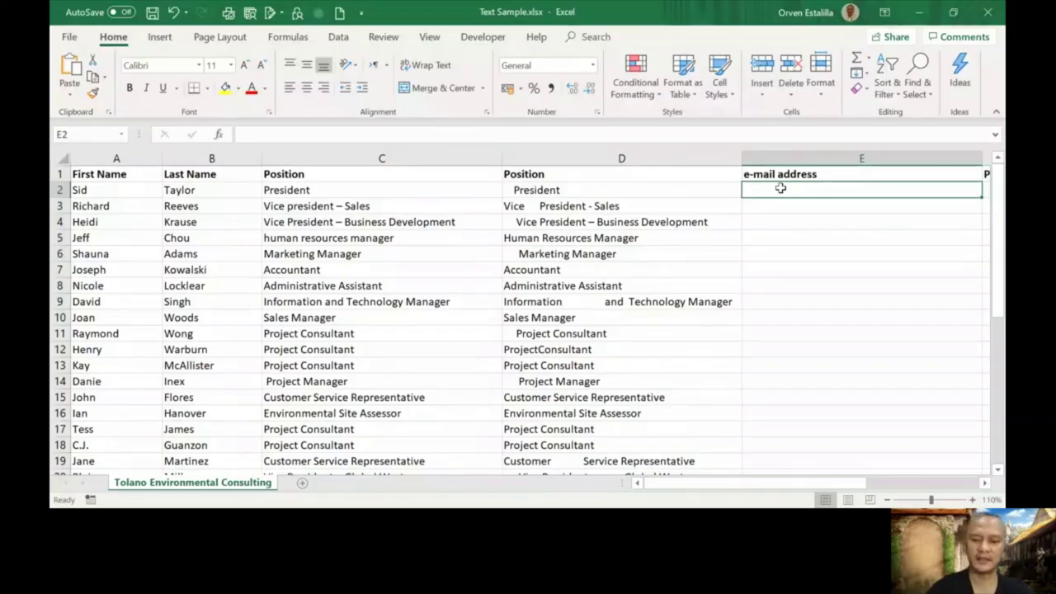
Step: Enter =A2&B2 in E2 to join the names as SidTaylor
type("=")
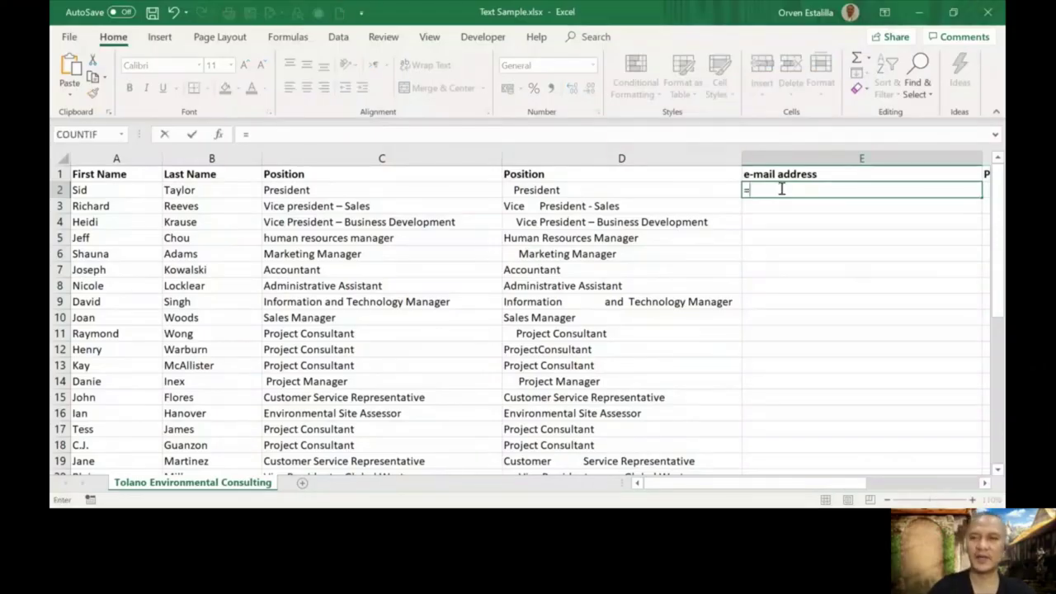
left_click(124, 190)
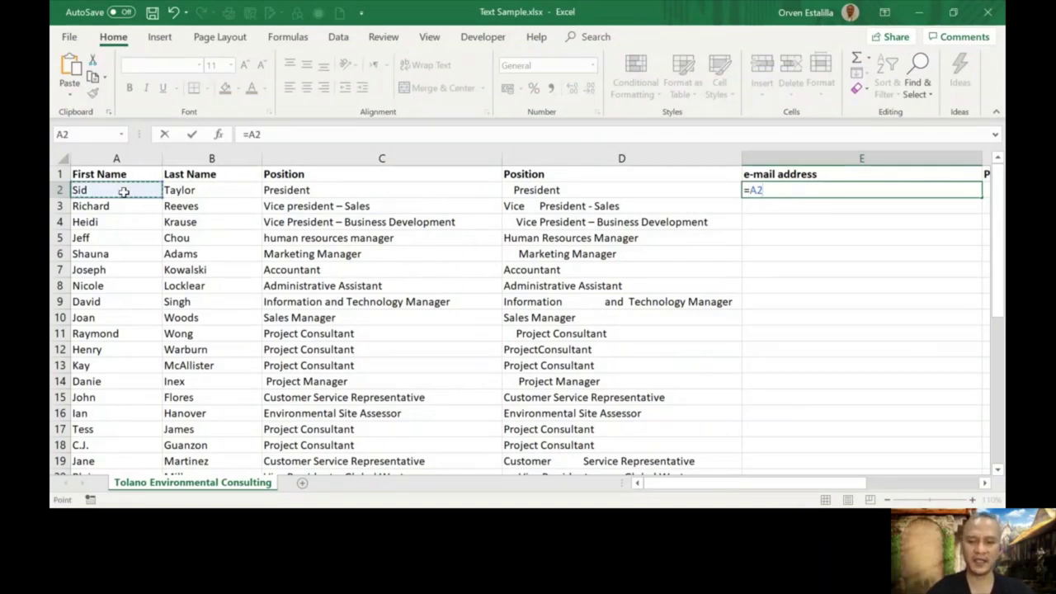
type("&")
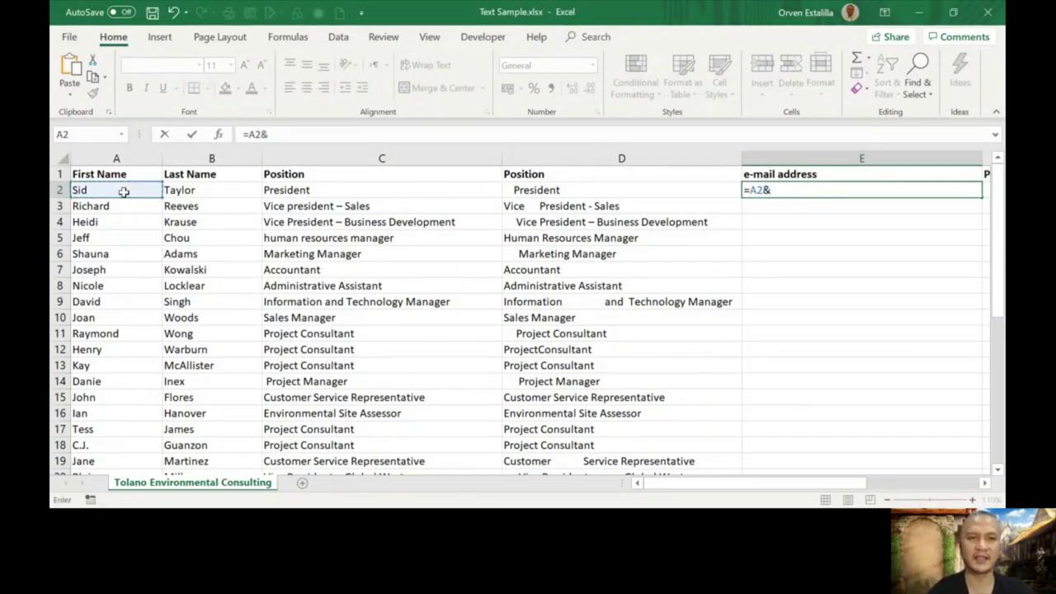
left_click(208, 191)
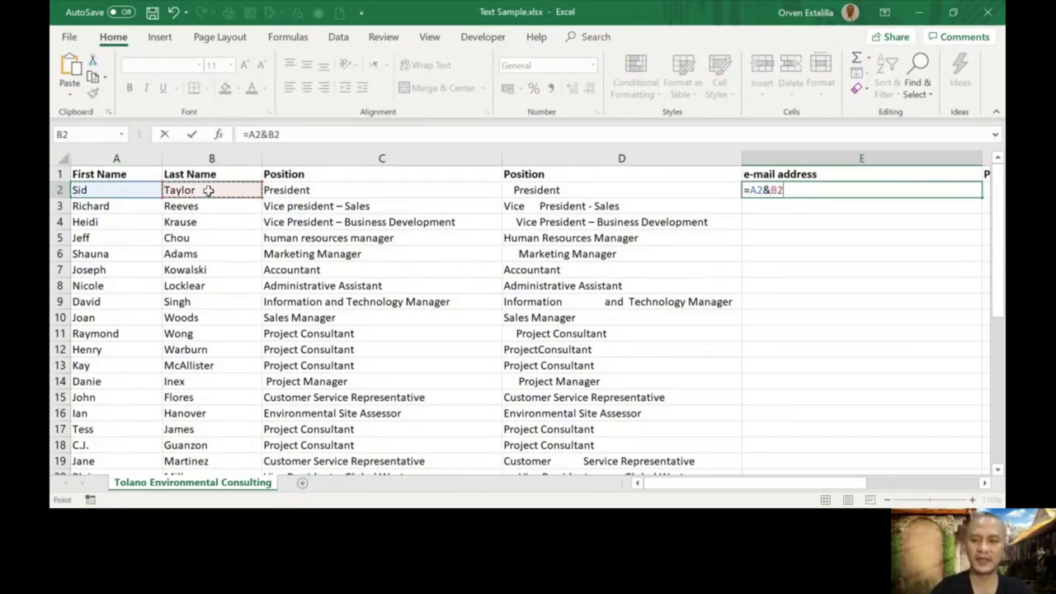
key("Return")
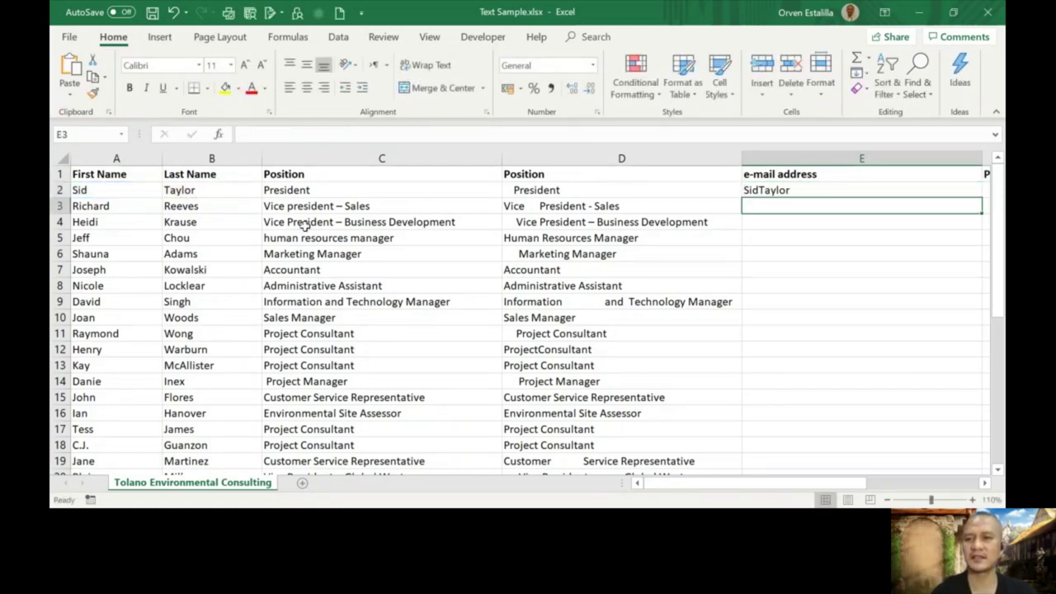
left_click(778, 190)
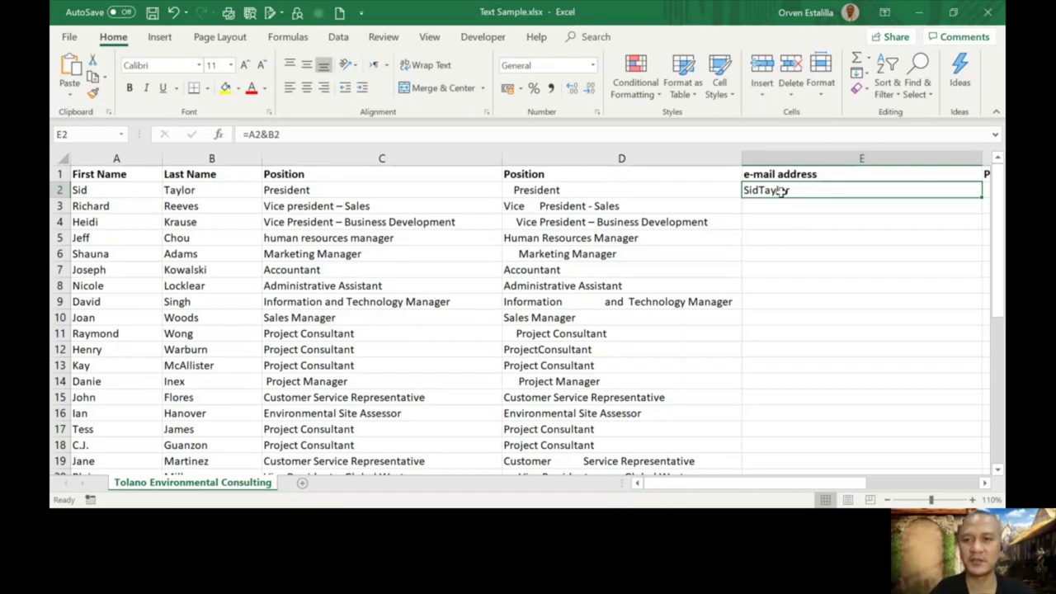
double_click(782, 190)
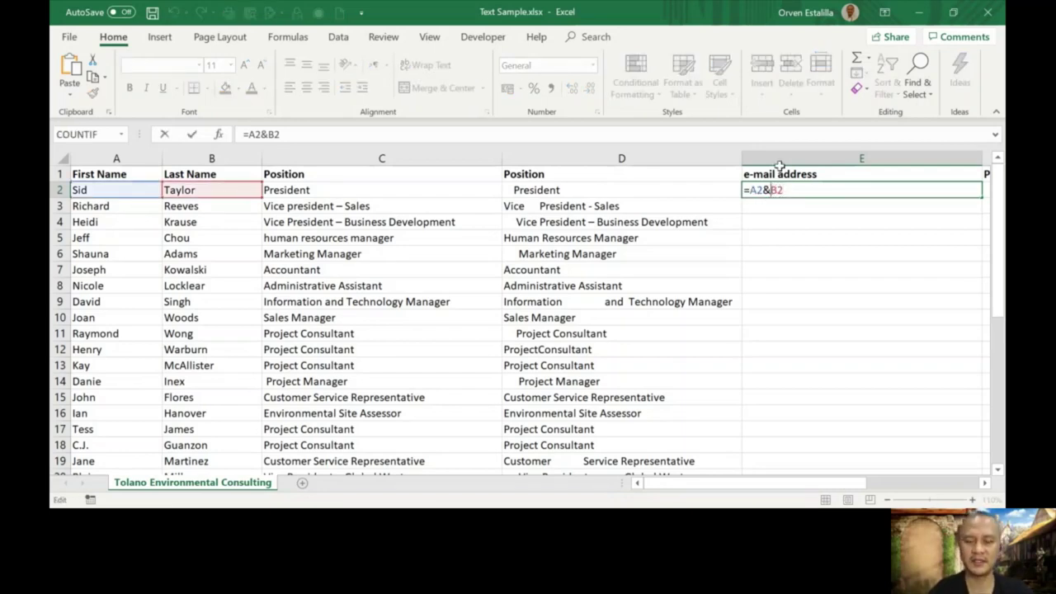
Step: Change E2's formula to =A2&" "&B2 so it reads Sid Taylor
key("Left")
key("Left")
type("\" \"")
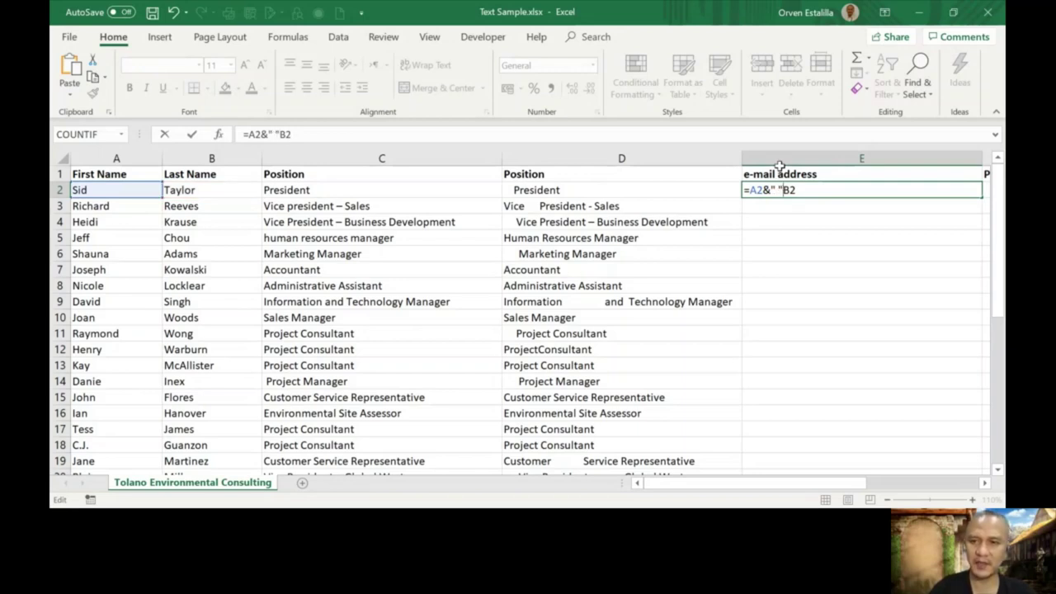
type("&")
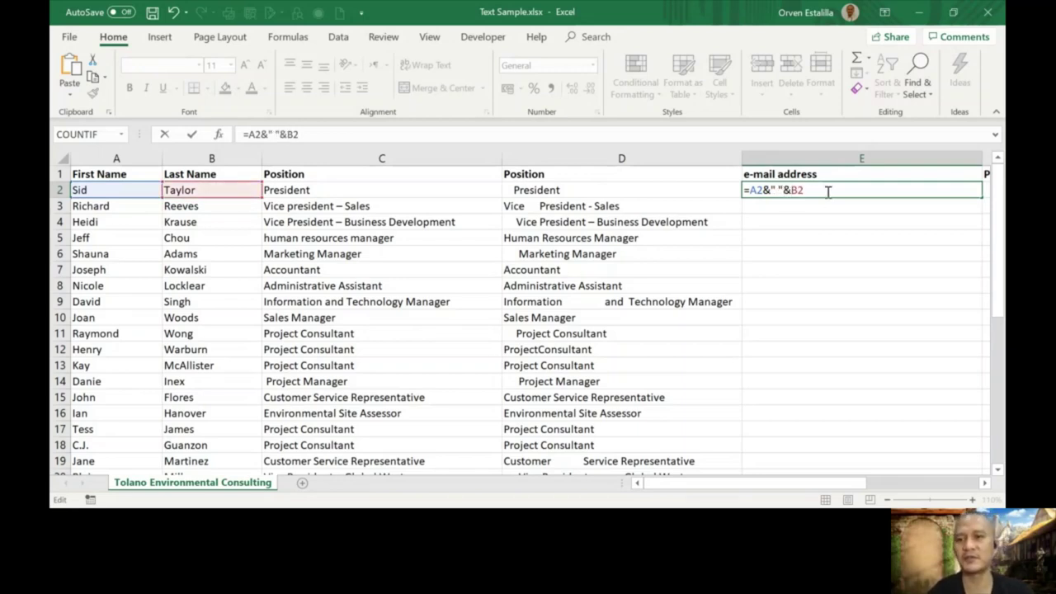
key("Return")
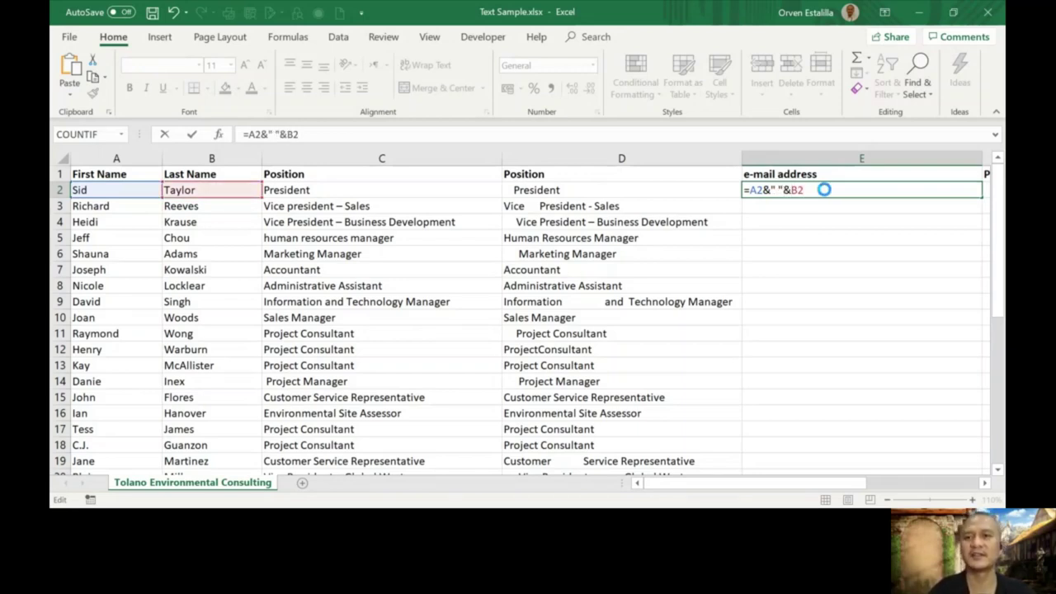
left_click(825, 190)
double_click(824, 189)
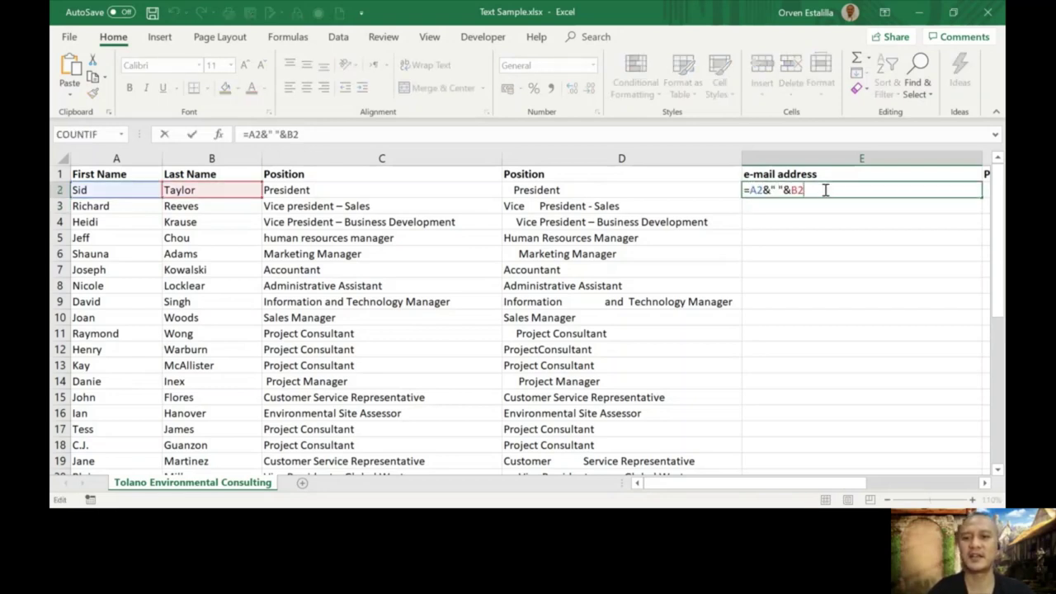